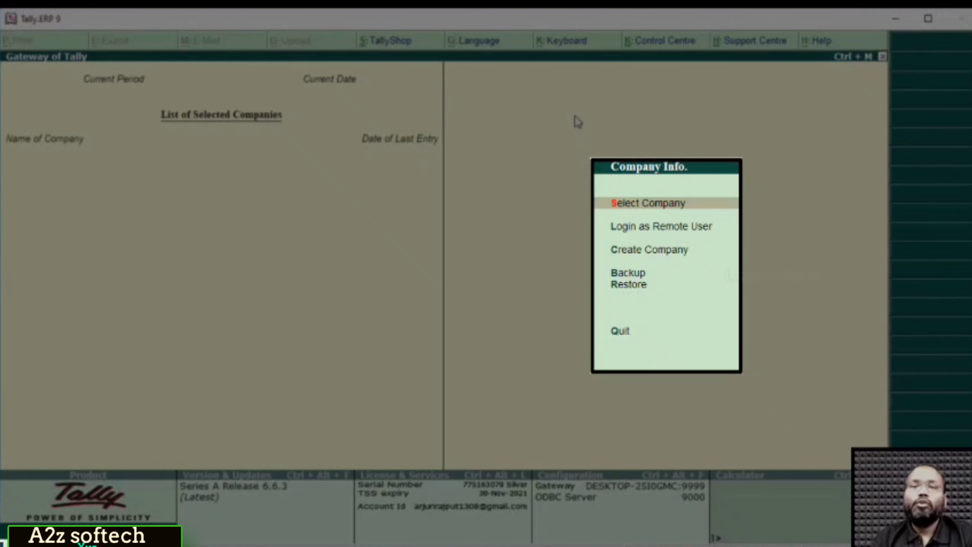
# Check the list of existing companies, find it empty, and browse the Company Info menu options.
pyautogui.press('Return')
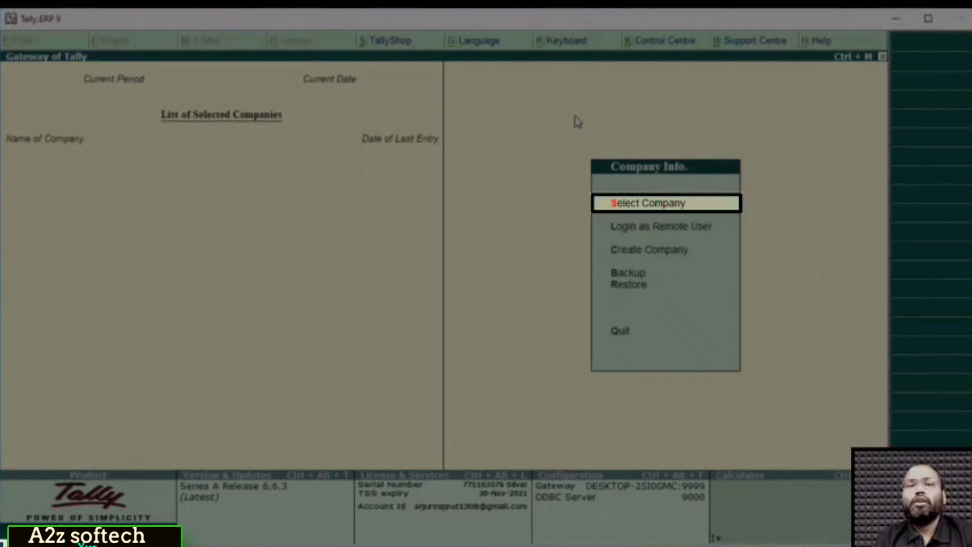
pyautogui.press('Return')
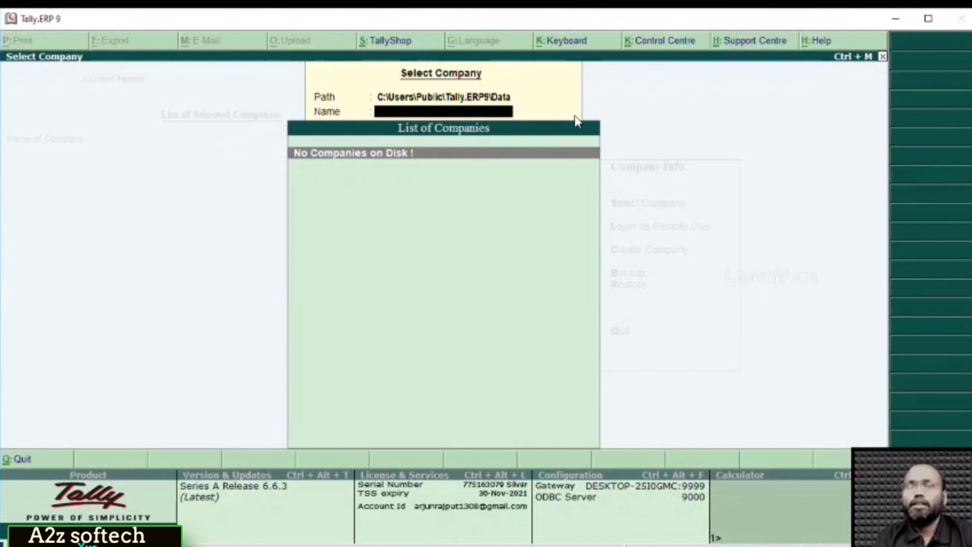
pyautogui.press('Escape')
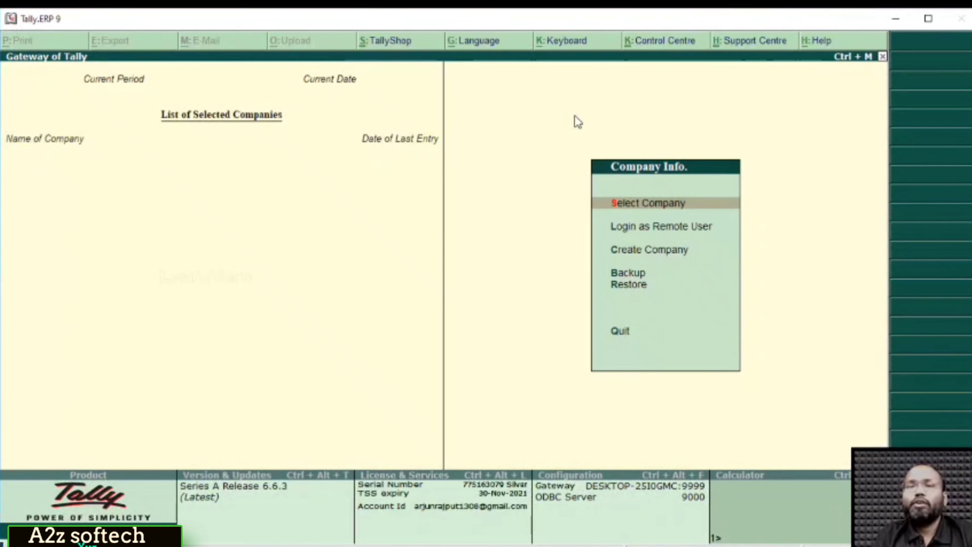
pyautogui.press('Down')
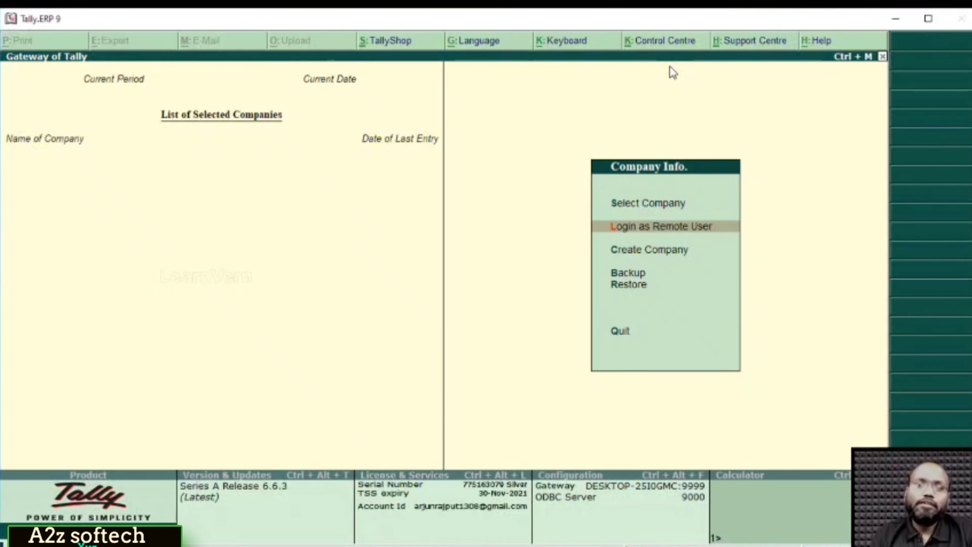
pyautogui.press('Down')
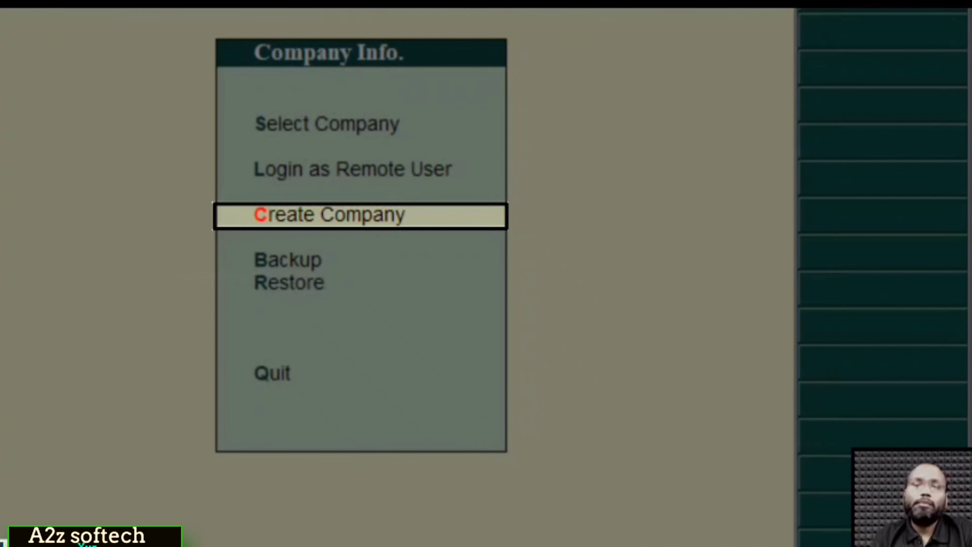
pyautogui.press('Down')
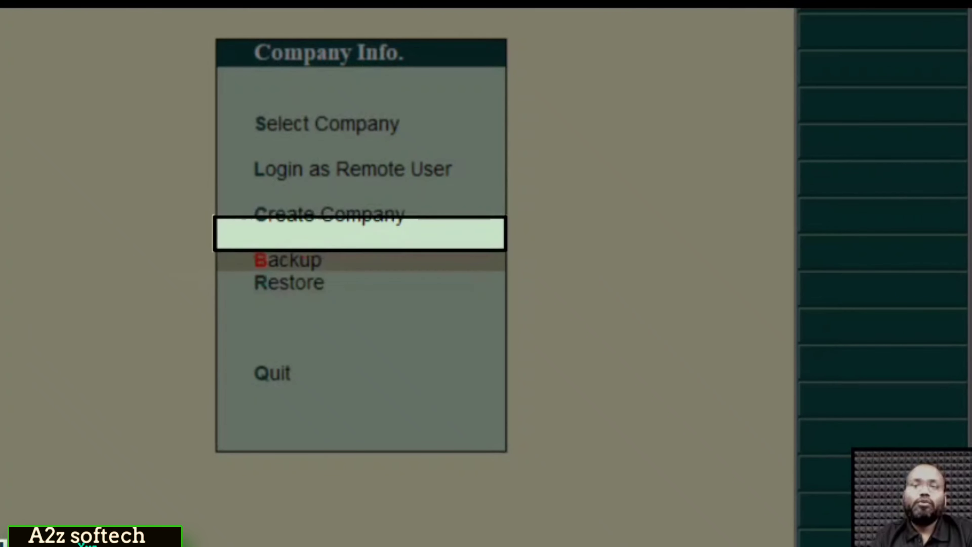
pyautogui.press('Down')
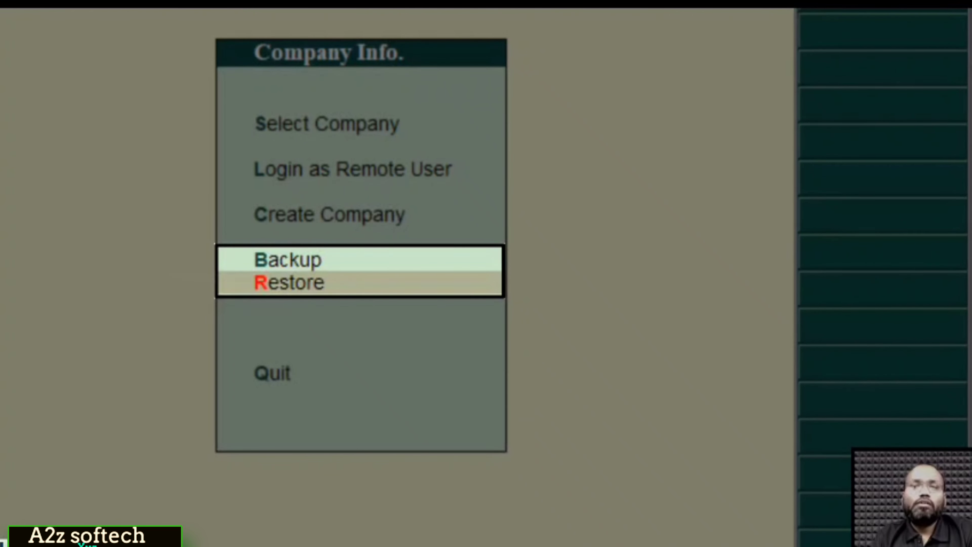
pyautogui.press('Down')
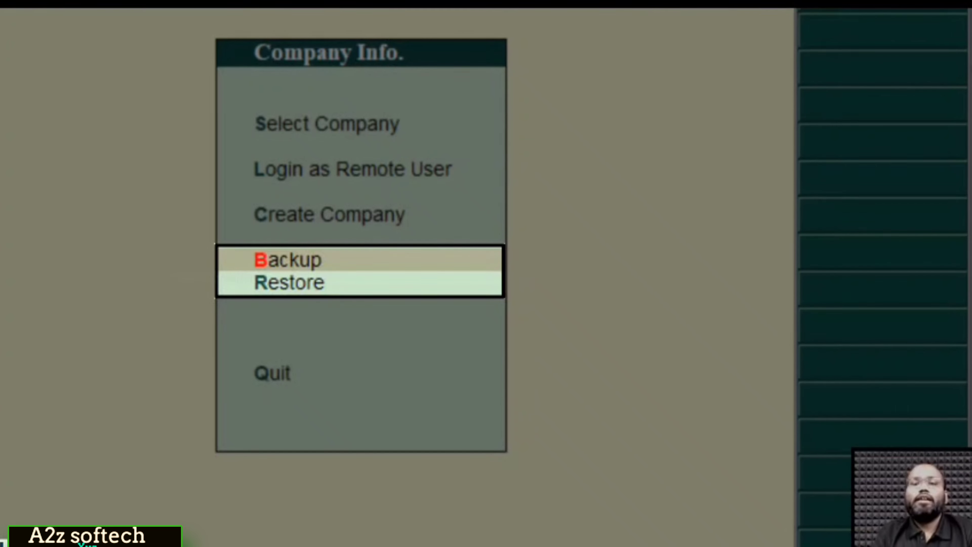
pyautogui.press('Down')
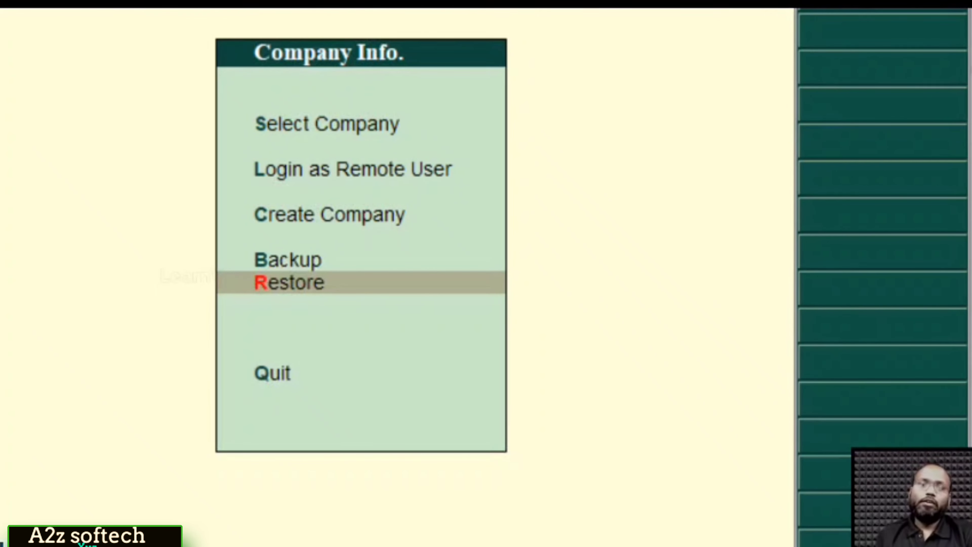
# Choose Create Company to bring up the Company Creation form.
pyautogui.click(380, 280)
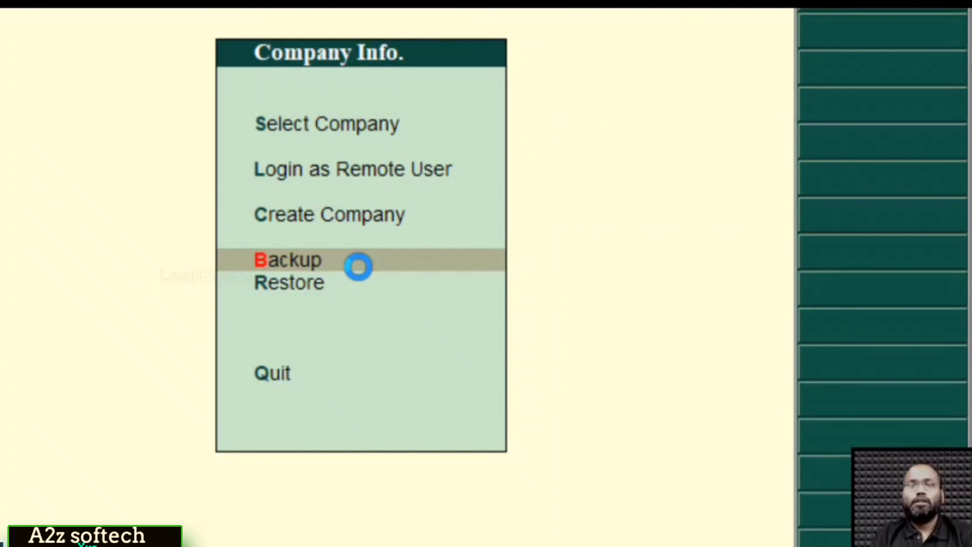
pyautogui.press('Down')
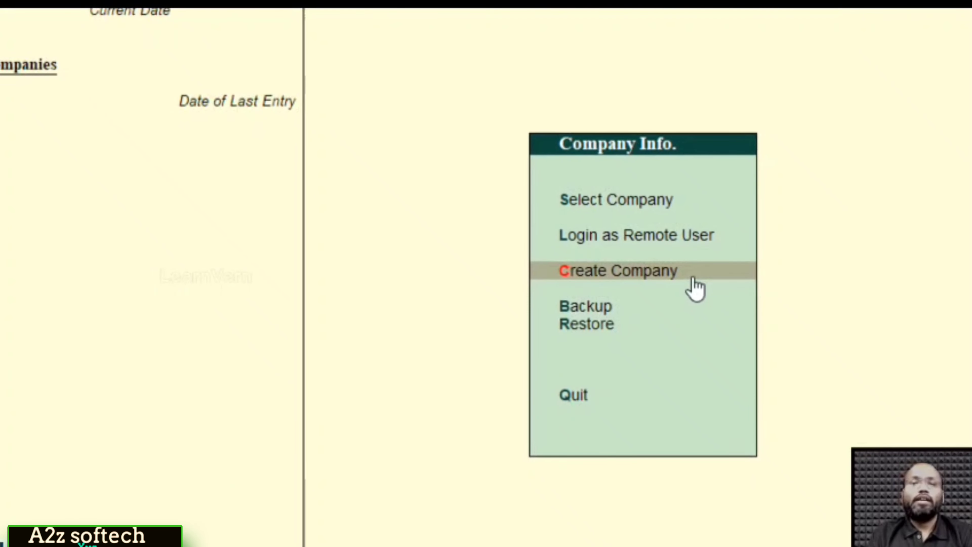
pyautogui.click(695, 287)
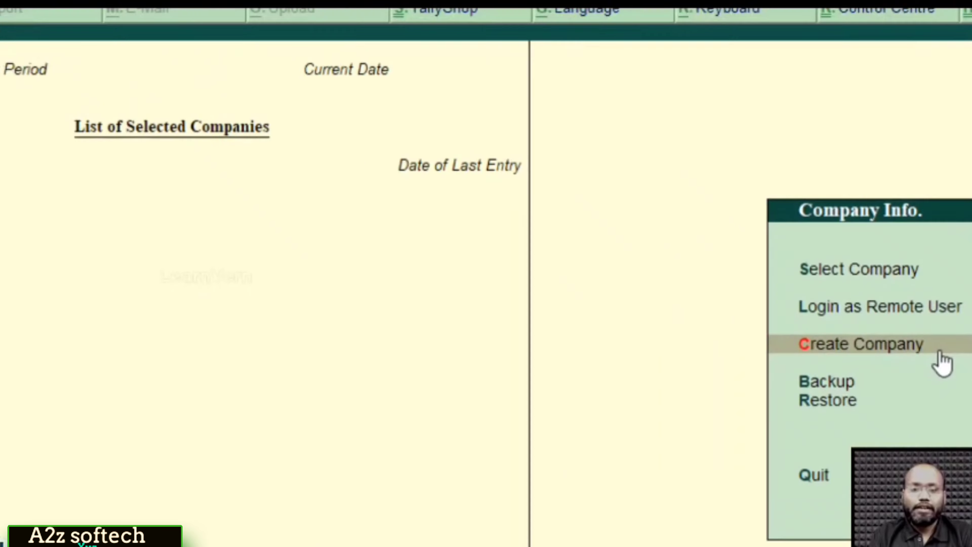
pyautogui.click(693, 279)
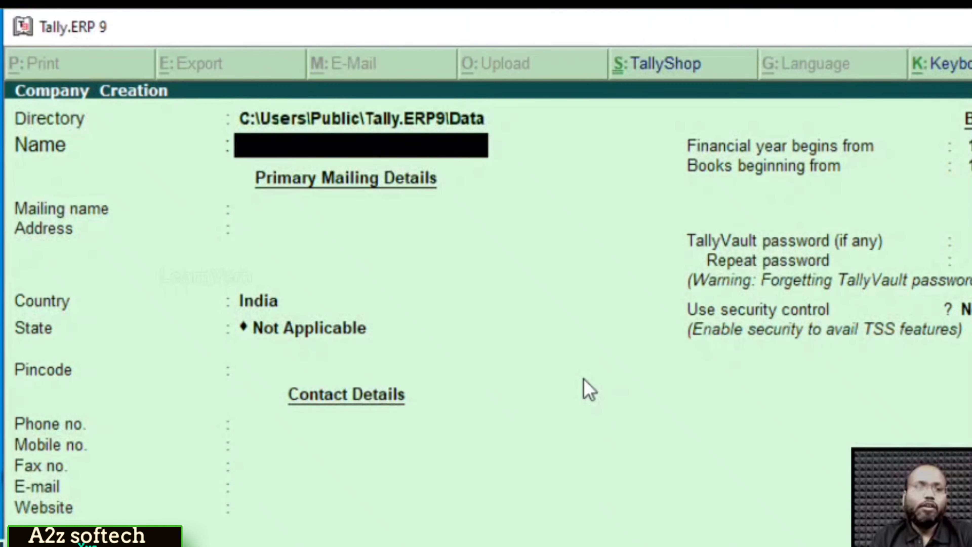
pyautogui.press('BackSpace')
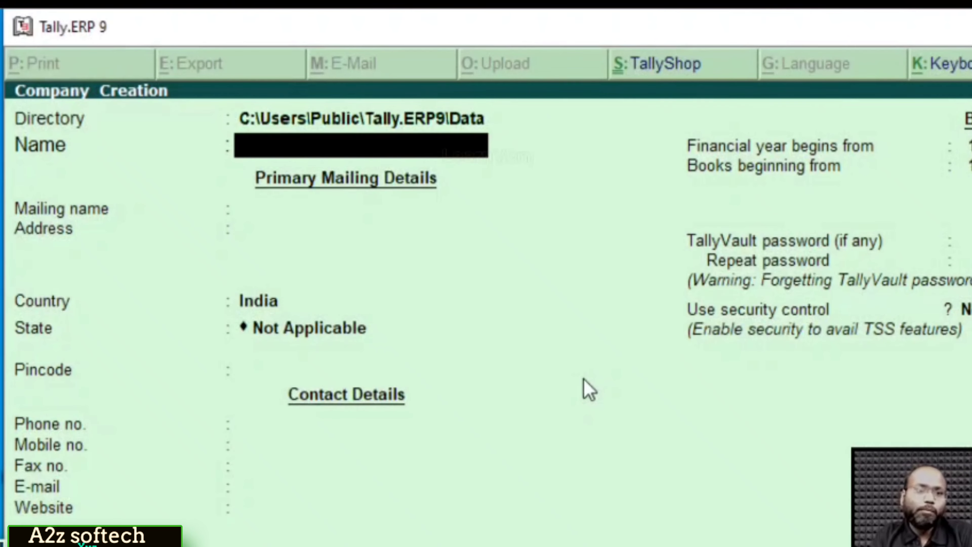
pyautogui.press('Return')
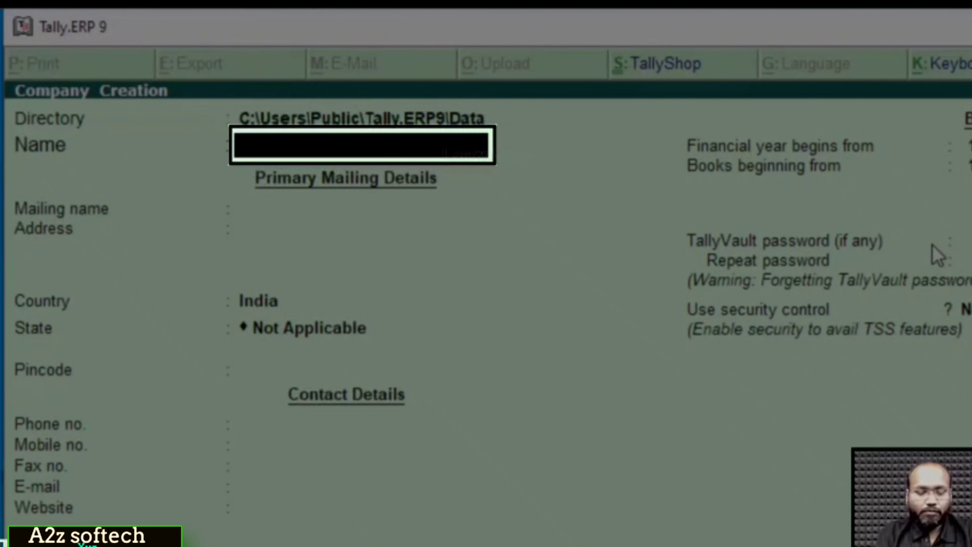
# Name the company 'Starlight Corporation' and keep it as the mailing name.
pyautogui.write('Star')
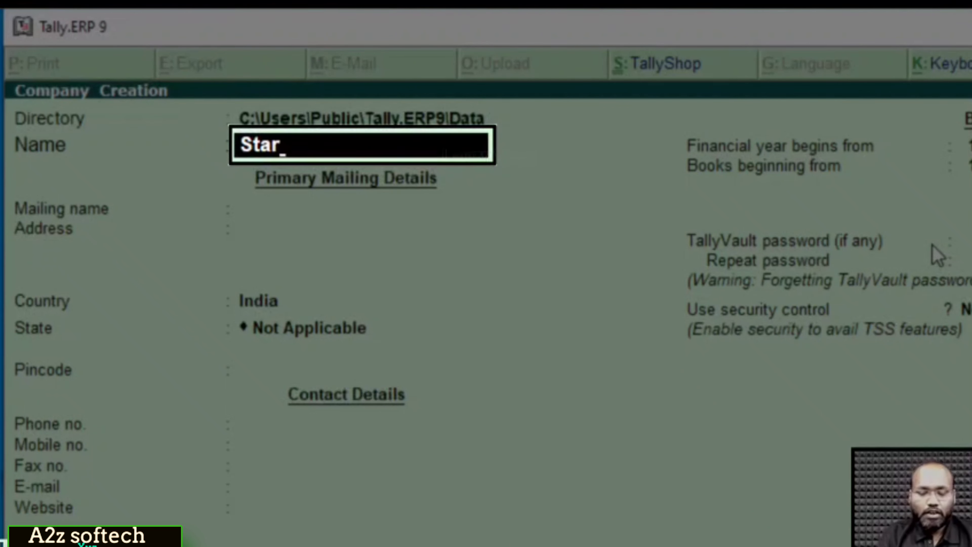
pyautogui.write('light')
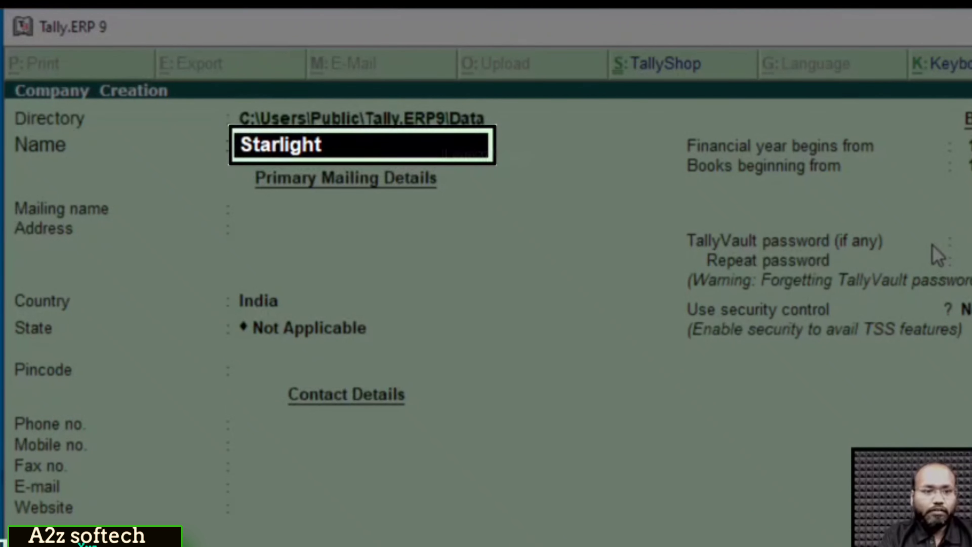
pyautogui.write(' Corporation')
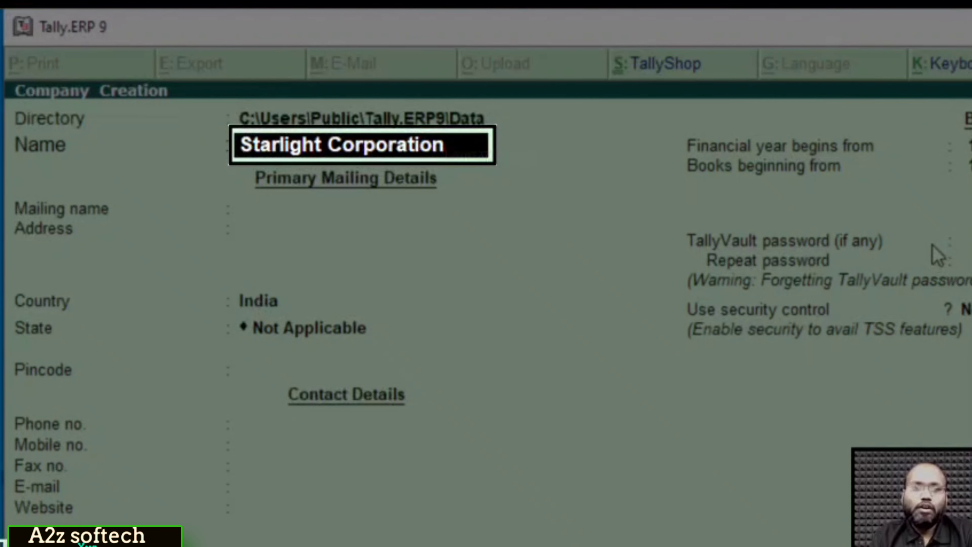
pyautogui.press('Return')
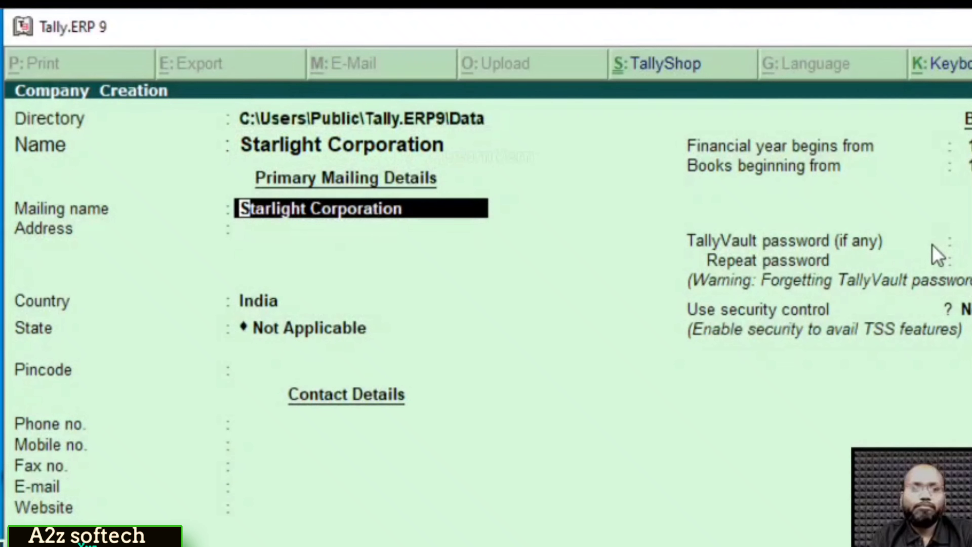
pyautogui.press('Return')
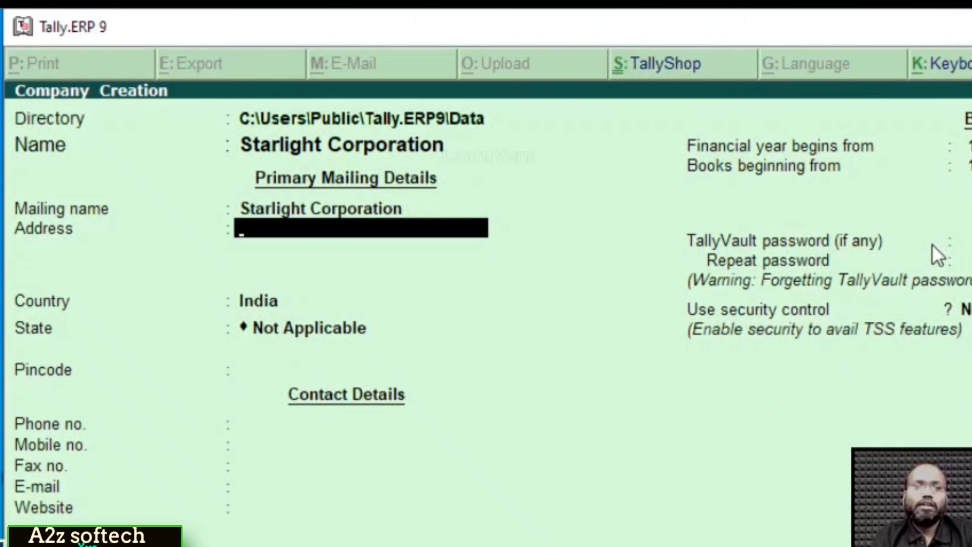
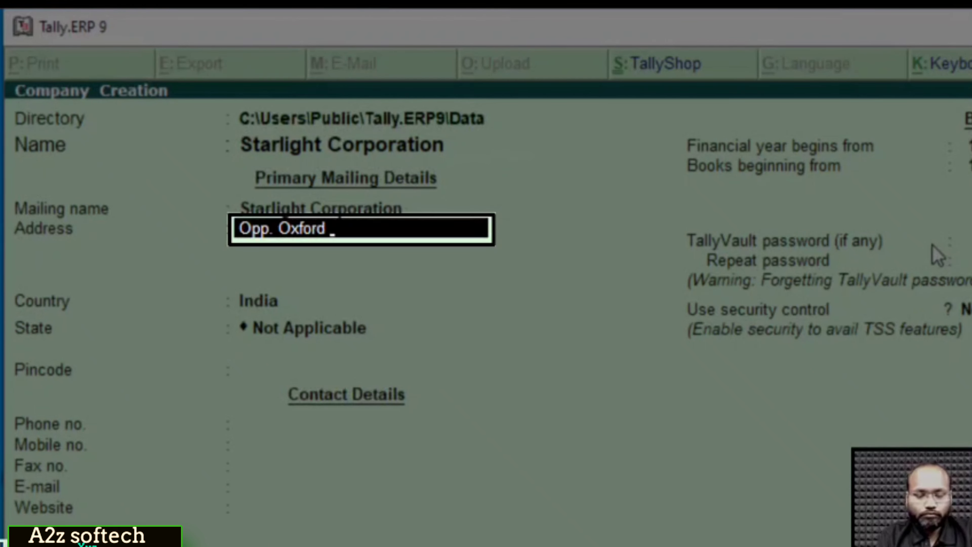
# Enter the company's three-line street and city address, correcting a typo in the second line.
pyautogui.press('Return')
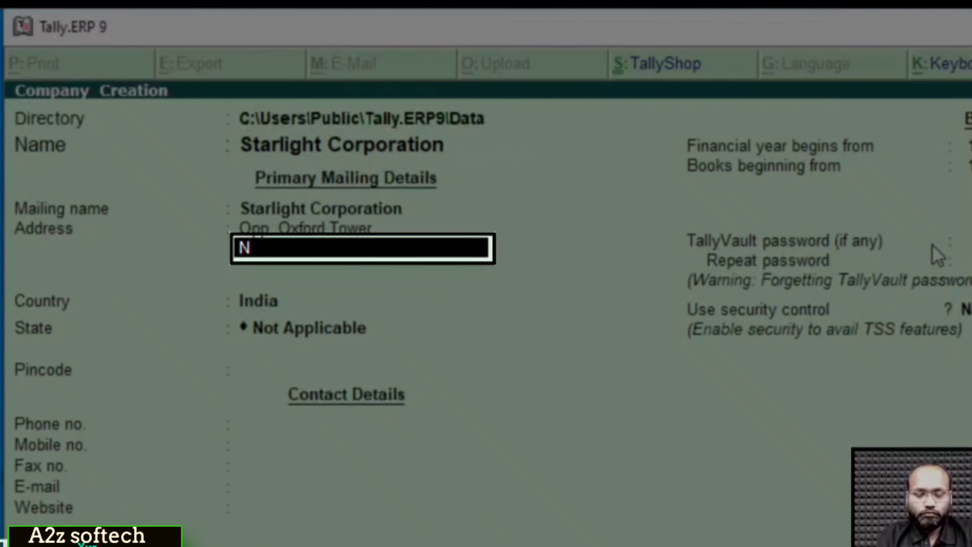
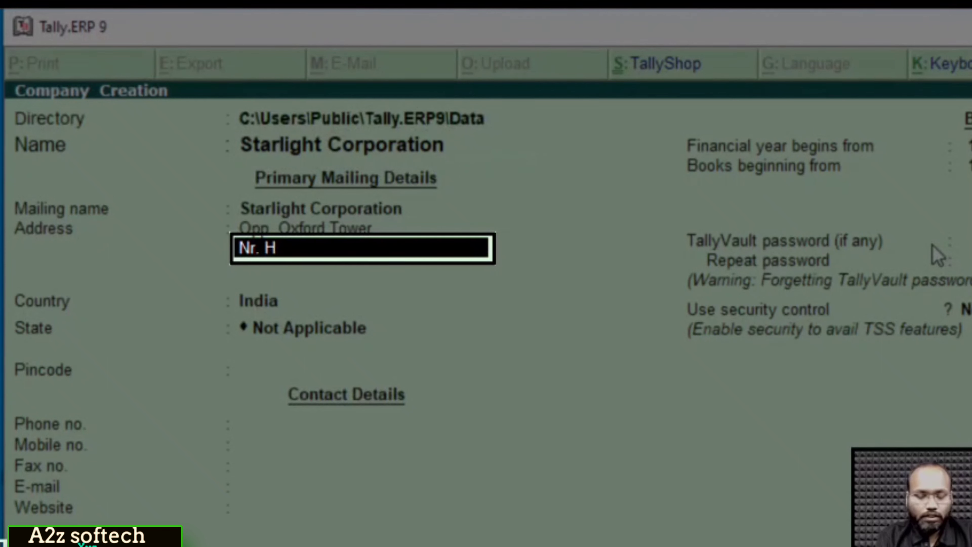
pyautogui.press('BackSpace')
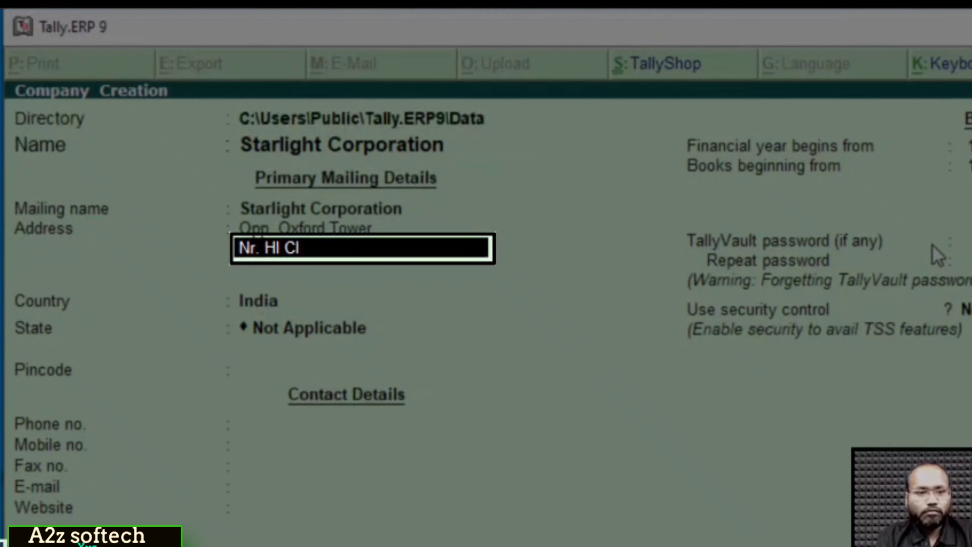
pyautogui.press('BackSpace')
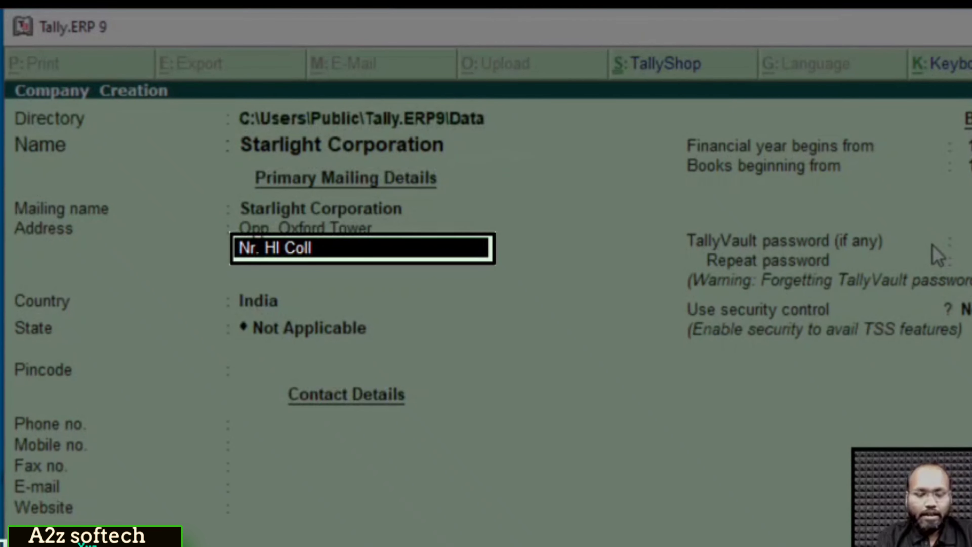
pyautogui.press('Return')
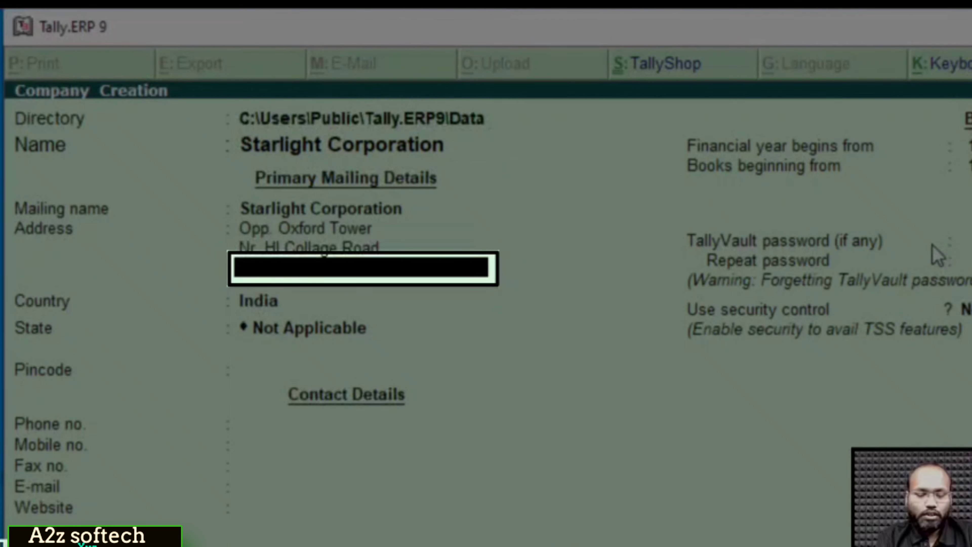
pyautogui.press('Return')
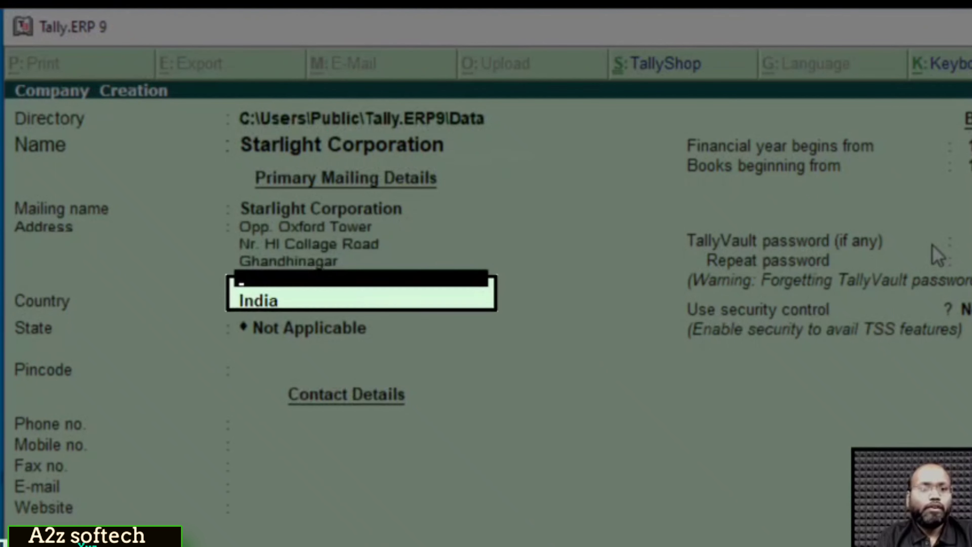
pyautogui.press('Return')
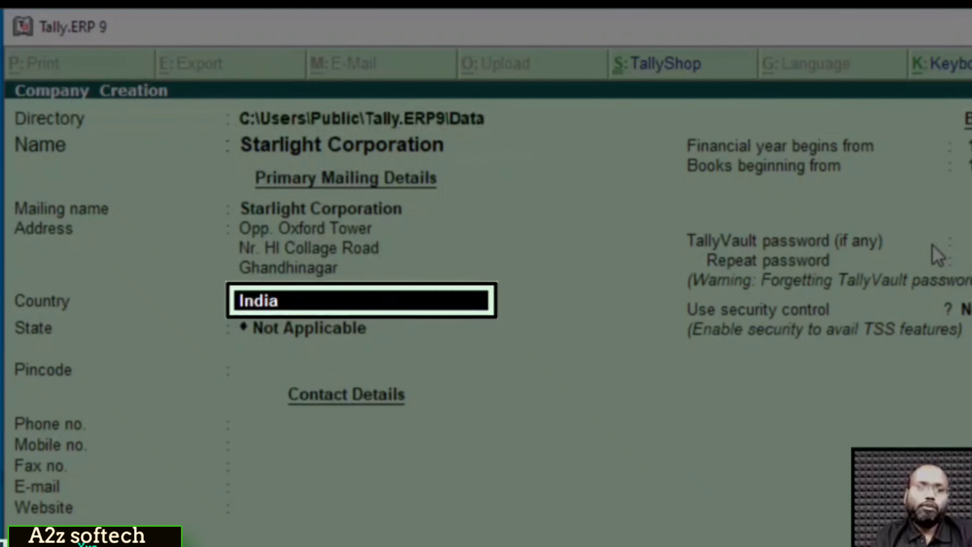
# Keep India as the country and set the state to Gujarat.
pyautogui.press('Return')
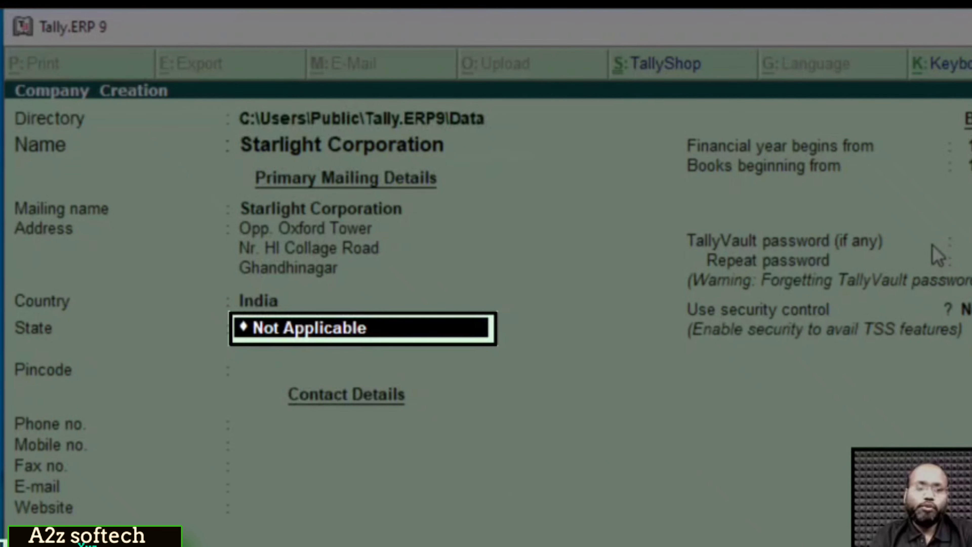
pyautogui.write('Gujara')
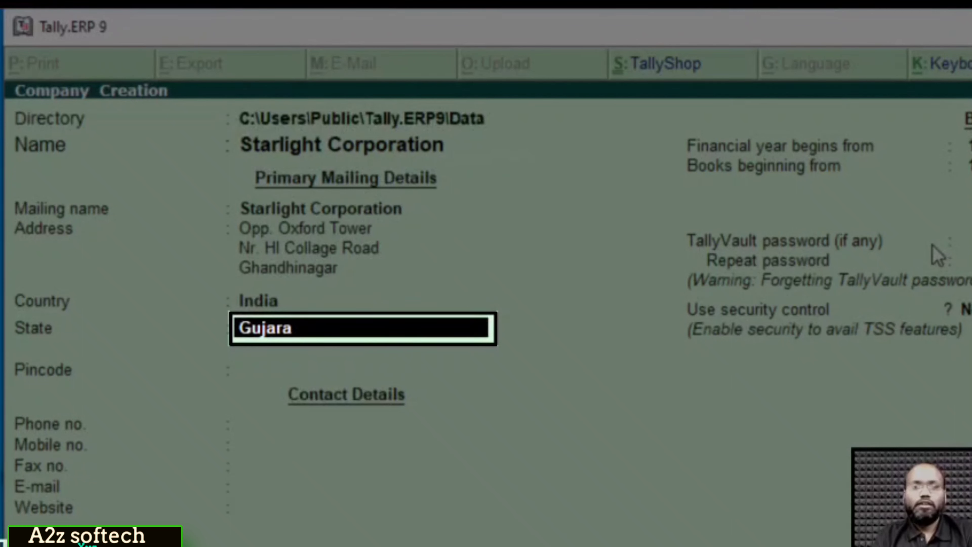
pyautogui.write('t')
pyautogui.press('Return')
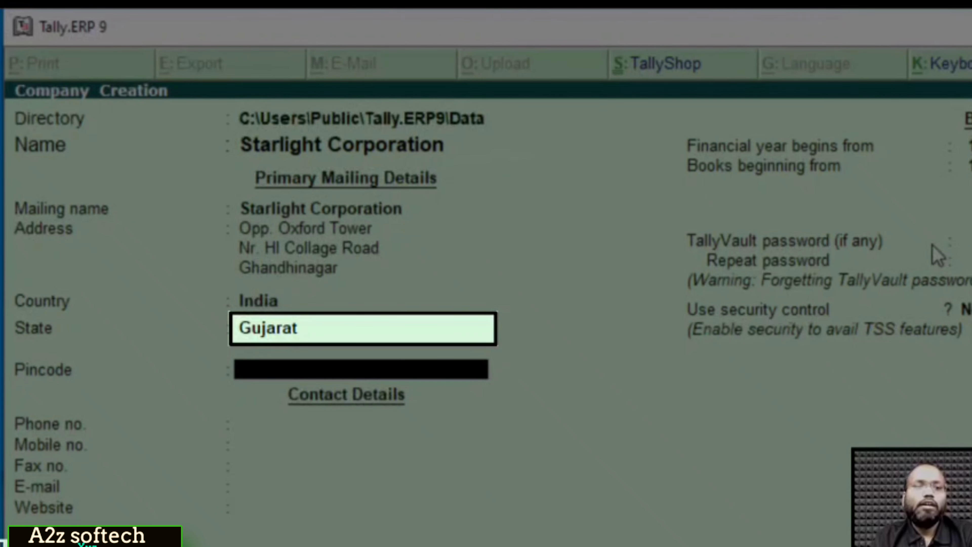
pyautogui.press('Return')
# Enter the company's pincode and phone number, leaving mobile and fax blank.
pyautogui.write('38')
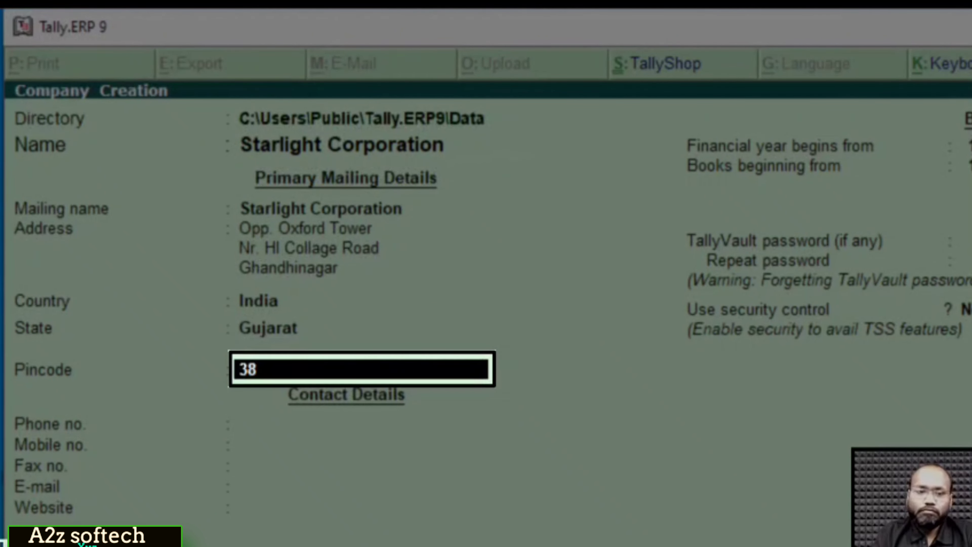
pyautogui.write('0001')
pyautogui.press('Return')
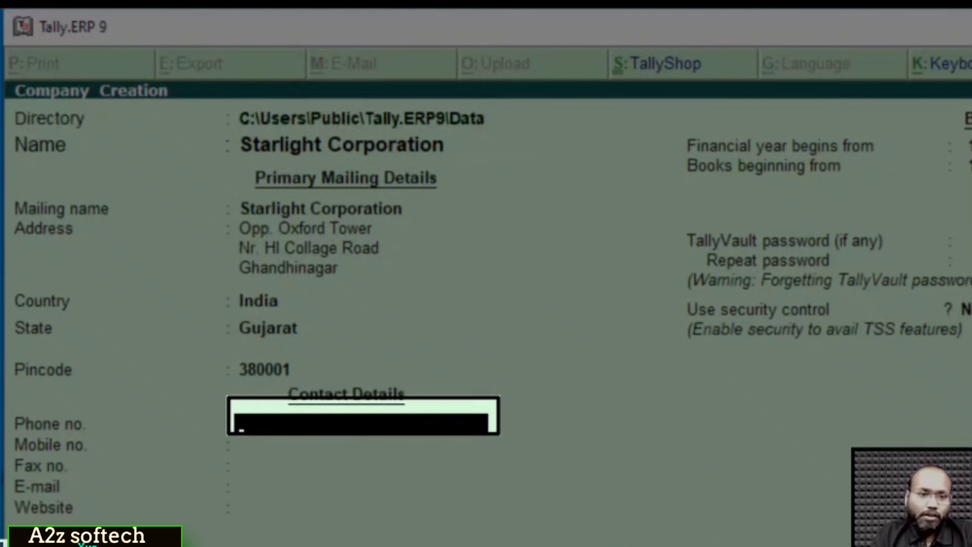
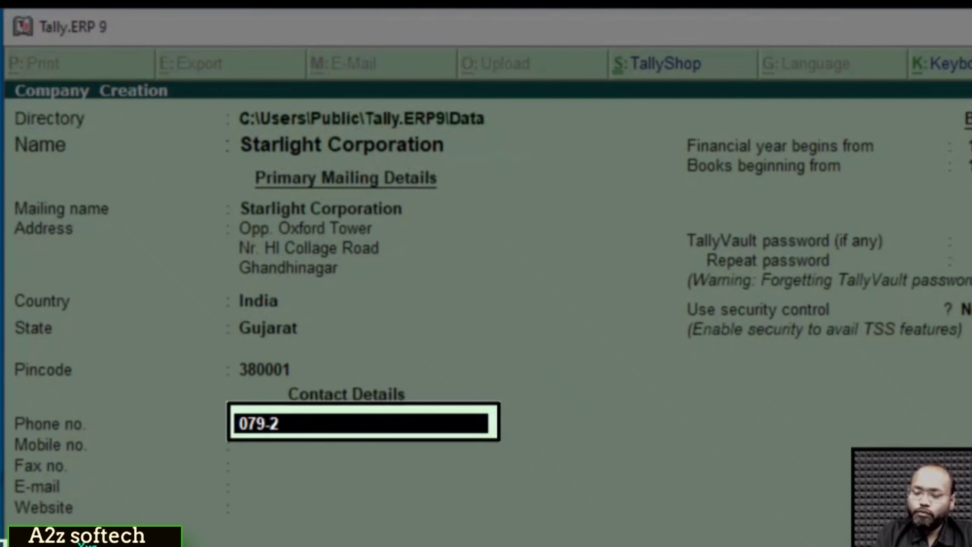
pyautogui.press('Return')
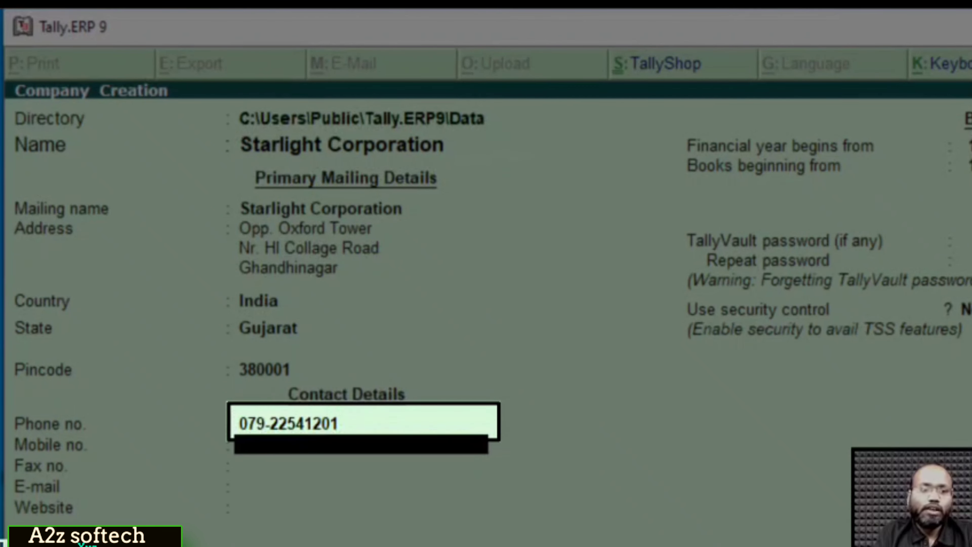
pyautogui.press('Return')
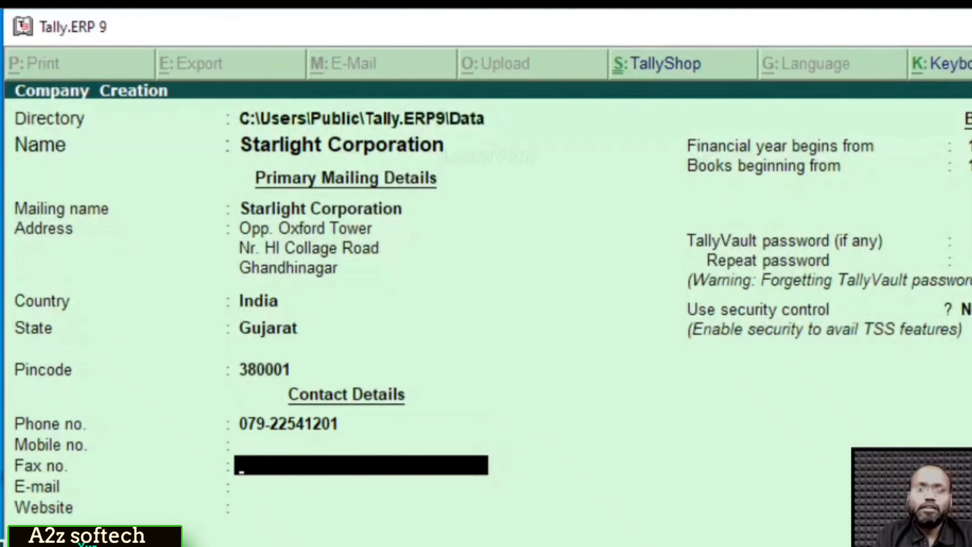
pyautogui.press('Return')
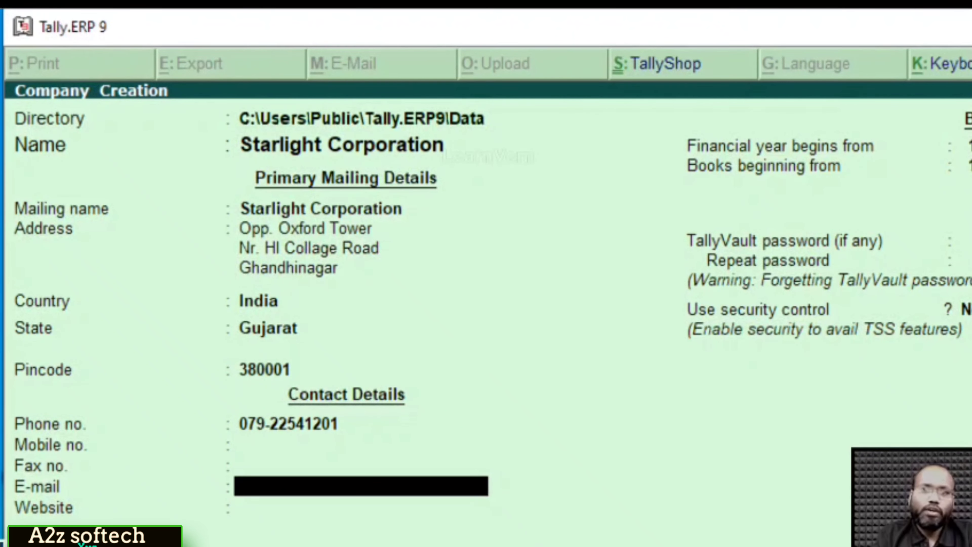
pyautogui.press('Up')
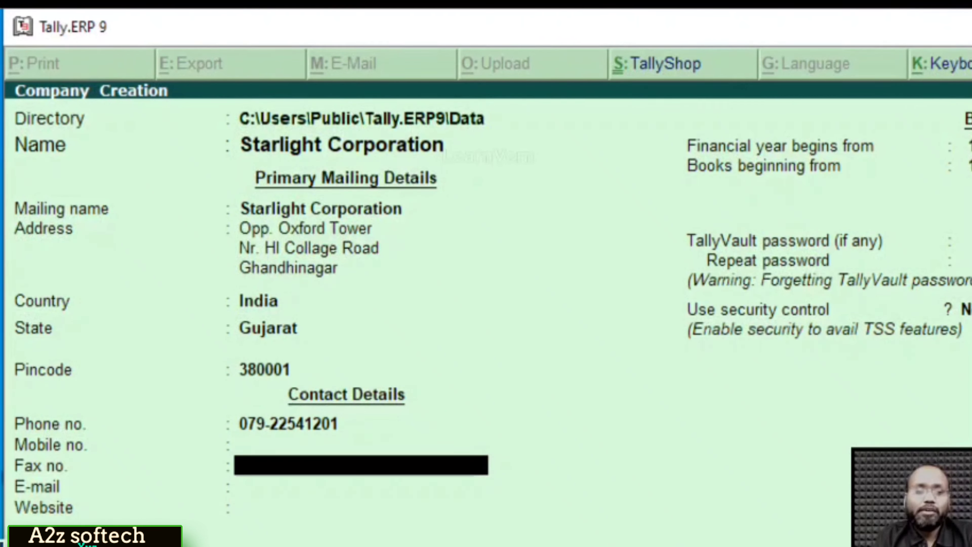
pyautogui.press('Down')
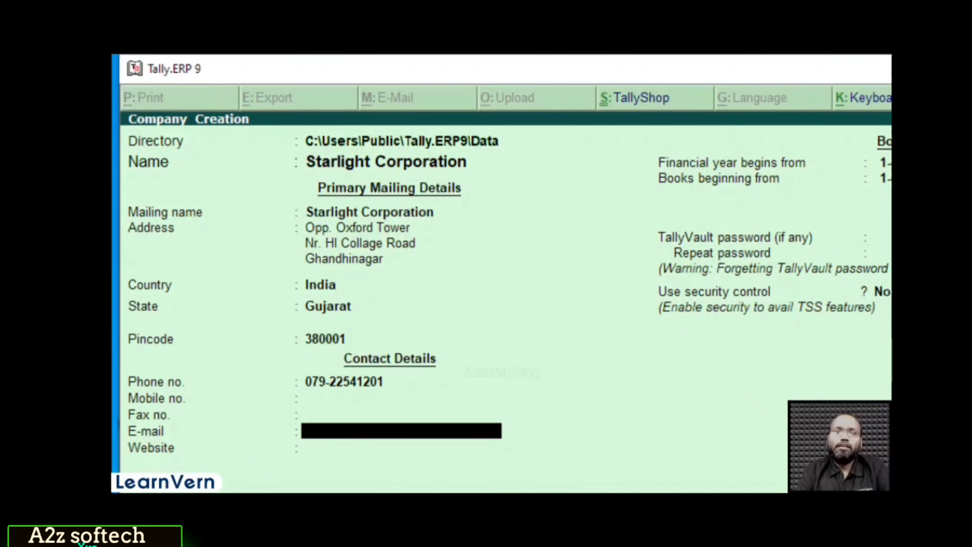
# Skip the remaining contact fields to reach financial year details beginning 1-4-2021.
pyautogui.press('Return')
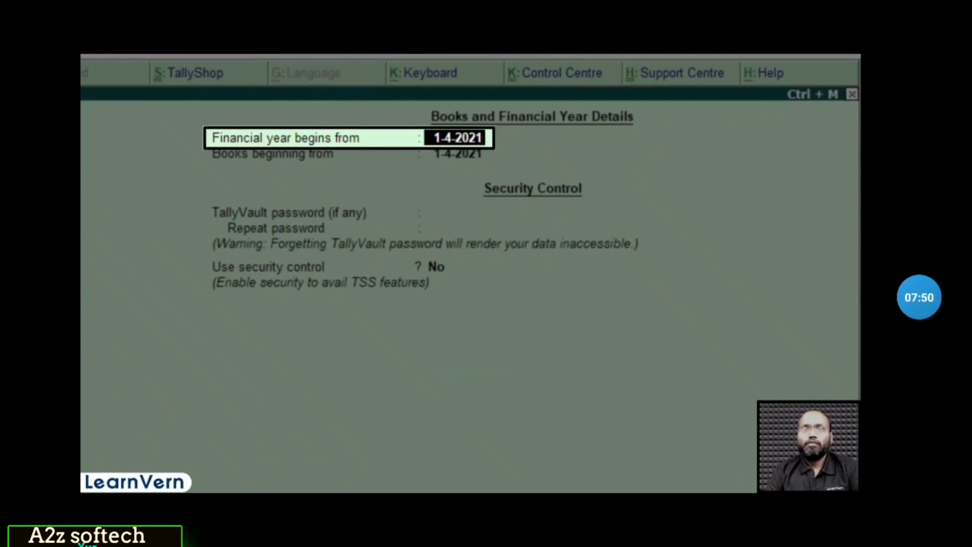
pyautogui.press('Return')
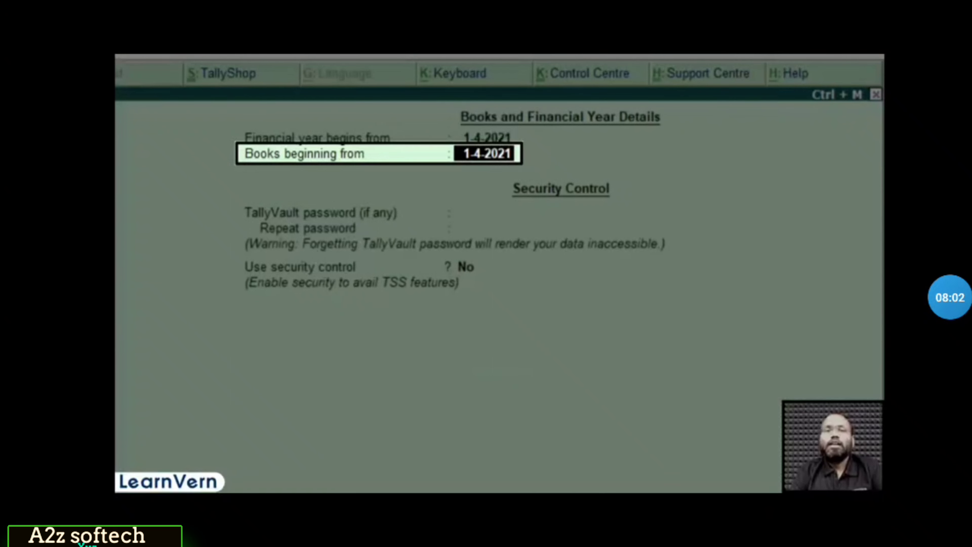
pyautogui.press('Up')
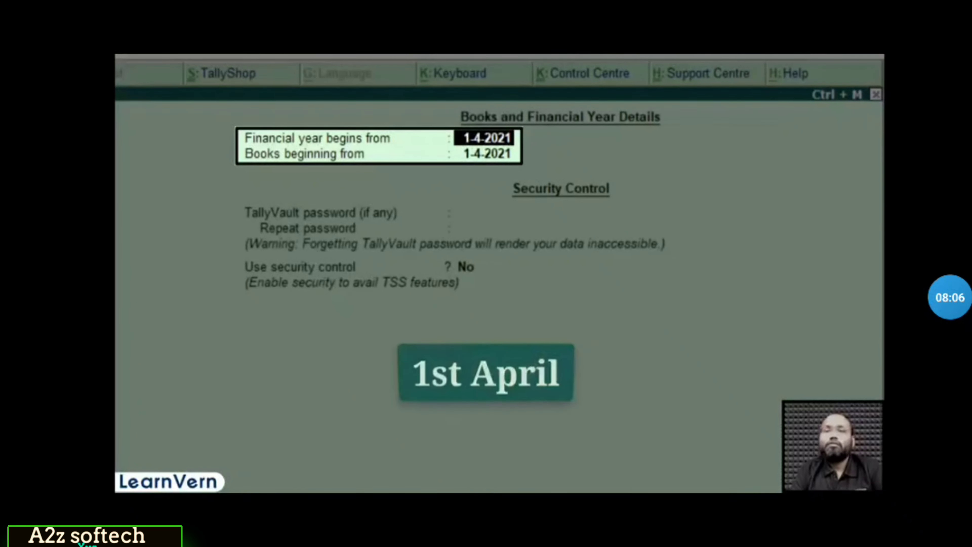
pyautogui.press('Return')
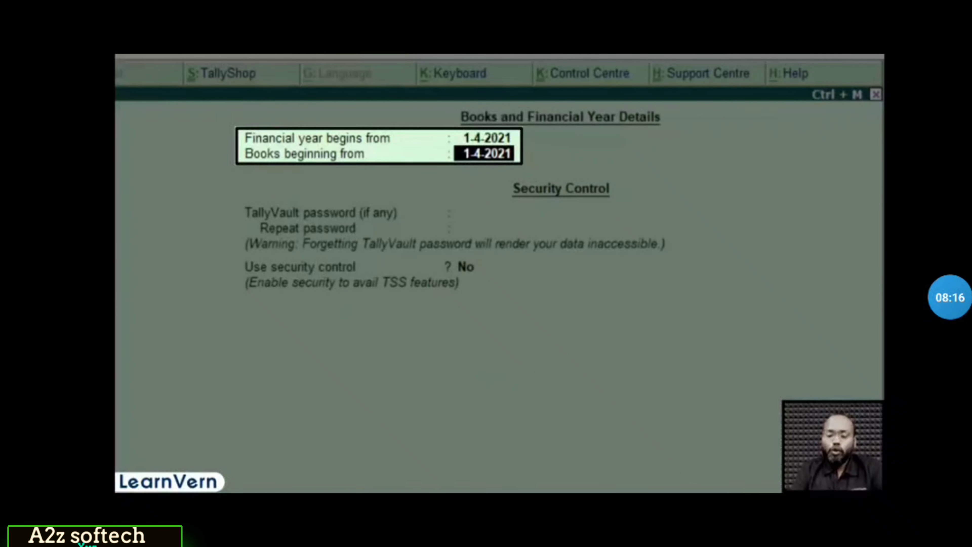
pyautogui.press('Up')
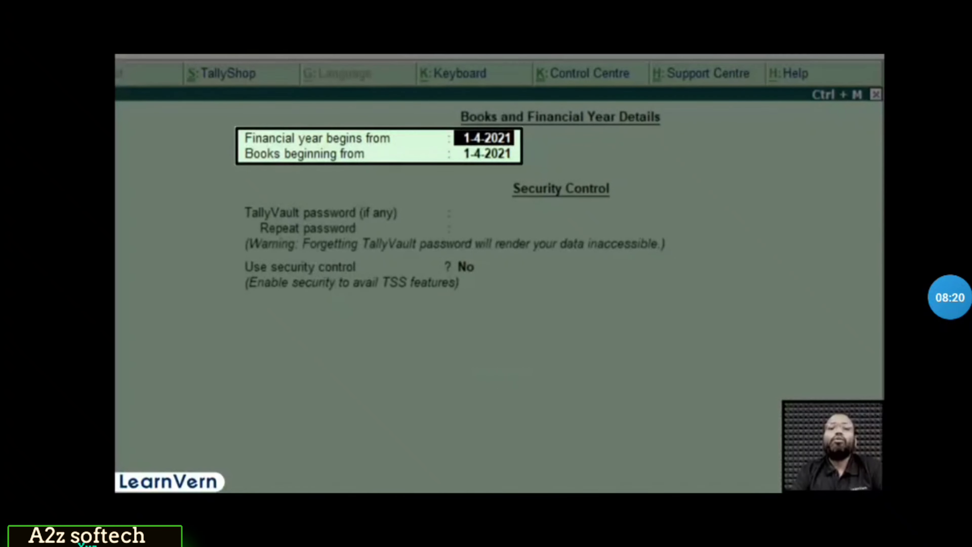
pyautogui.press('Return')
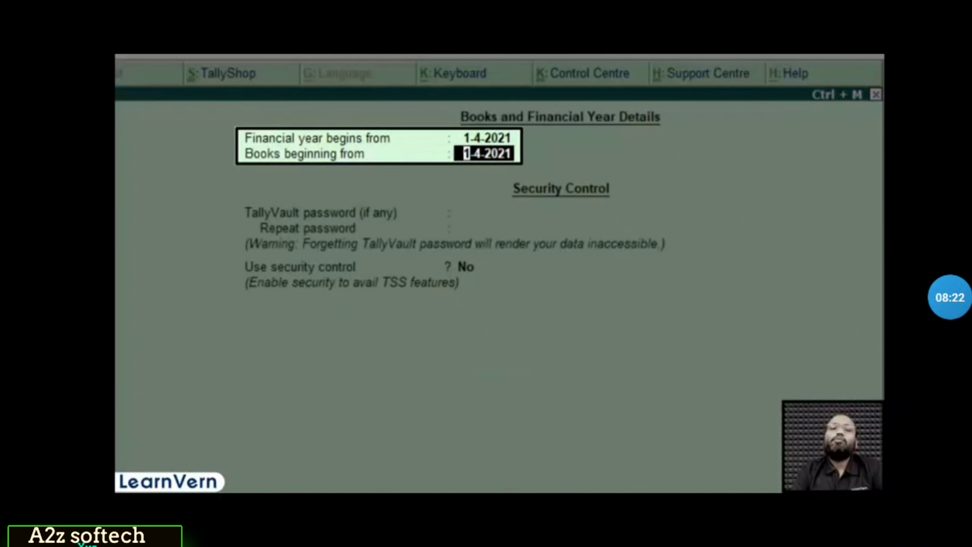